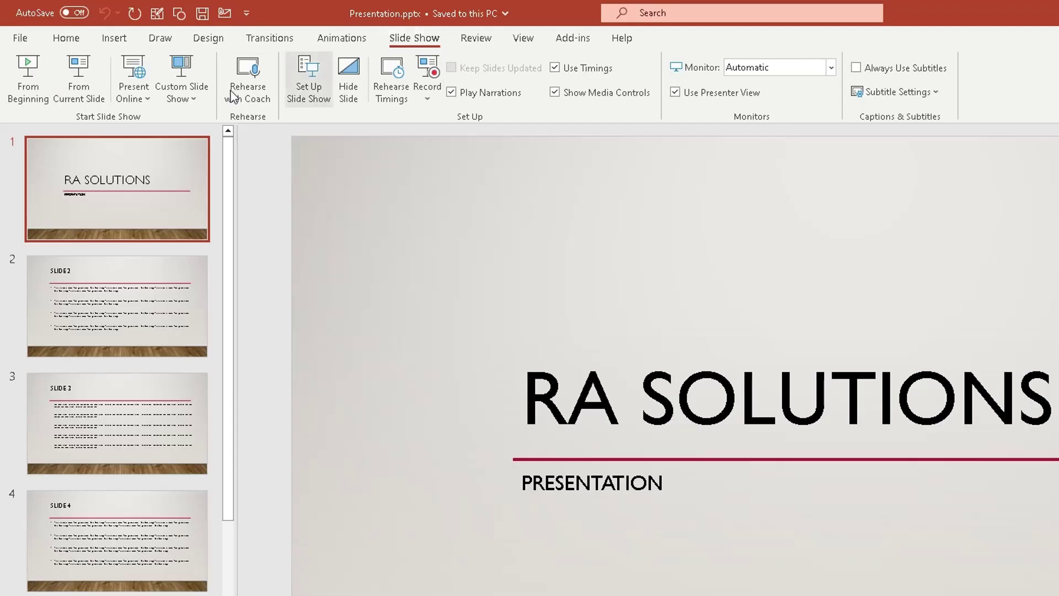
Browse to the fourth slide and return to the title slide.
{"action": "left_click", "coordinate": [111, 418]}
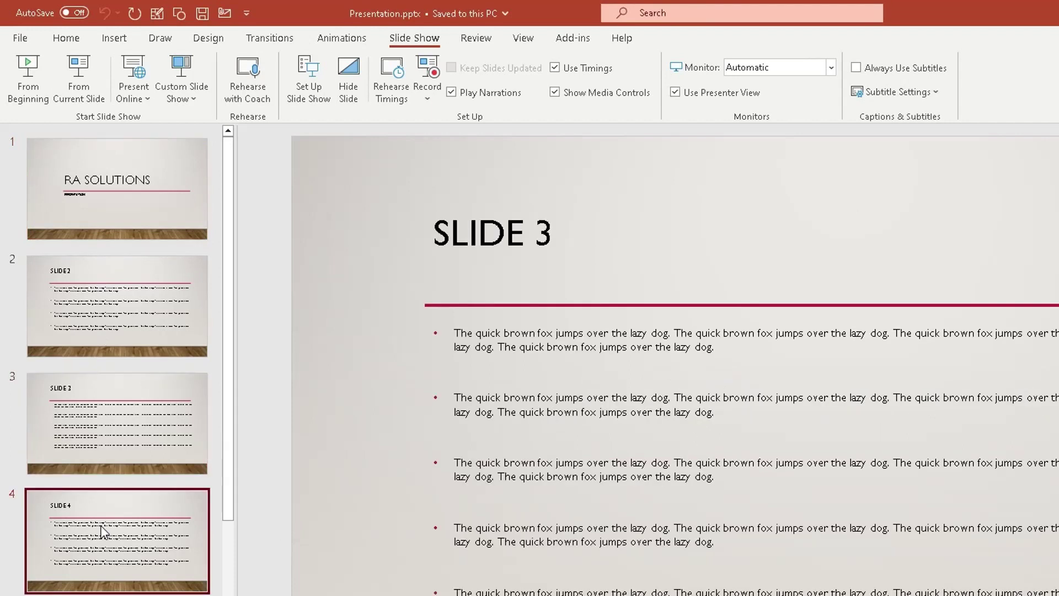
{"action": "left_click", "coordinate": [102, 531]}
{"action": "scroll", "coordinate": [375, 274], "scroll_direction": "down", "scroll_amount": 1}
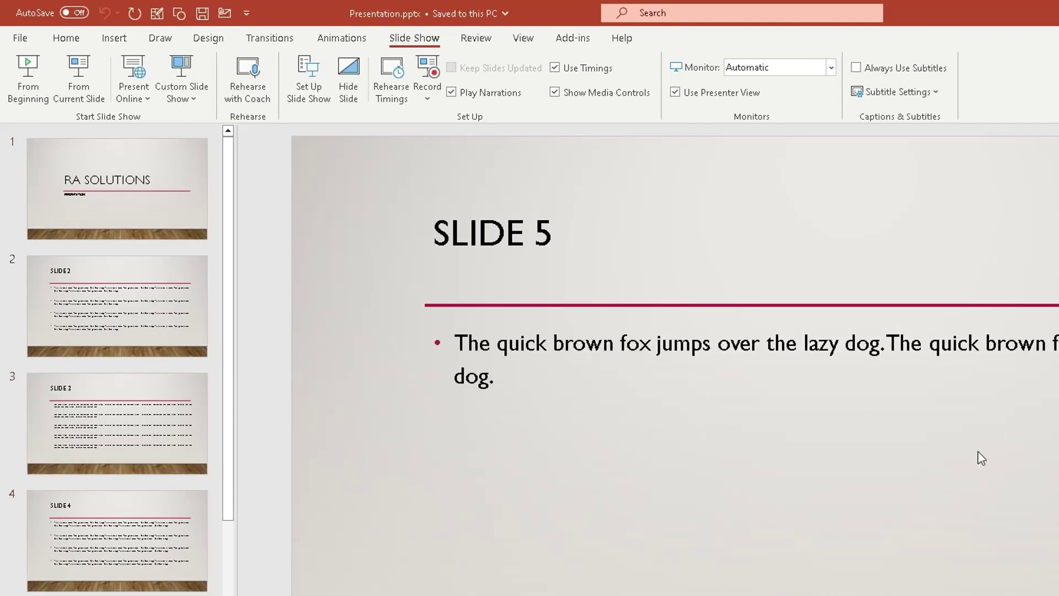
{"action": "left_click", "coordinate": [203, 211]}
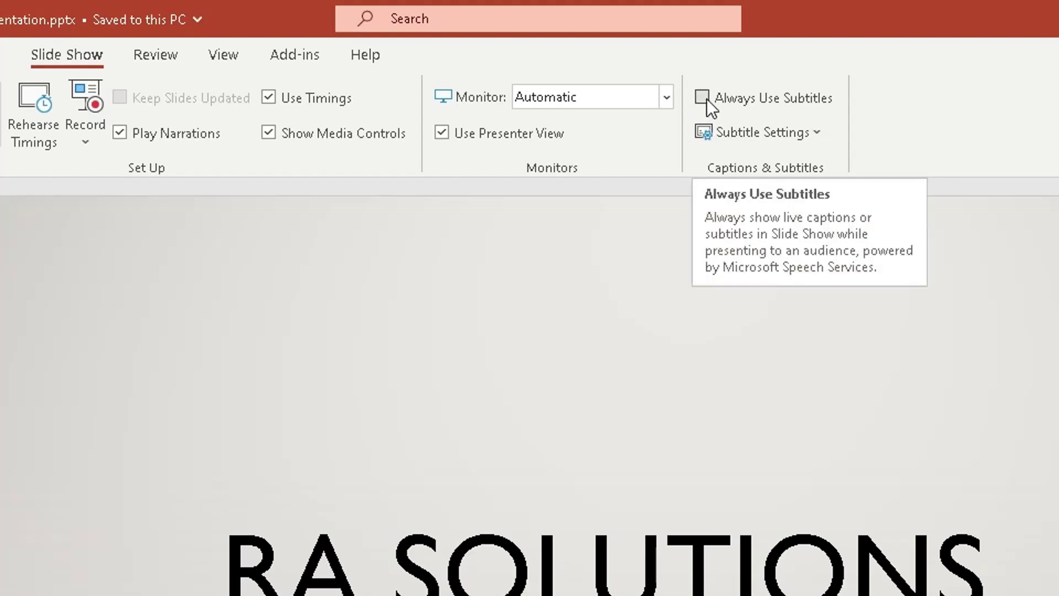
Turn on Always Use Subtitles and bring up the Subtitle Settings menu.
{"action": "left_click", "coordinate": [702, 97]}
{"action": "left_click", "coordinate": [820, 140]}
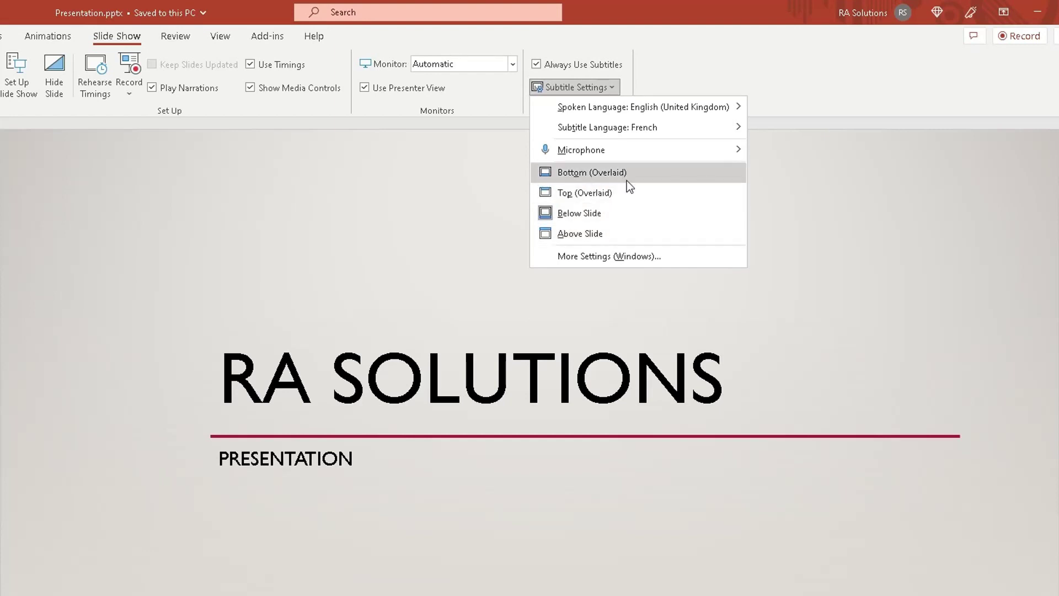
{"action": "mouse_move", "coordinate": [608, 128]}
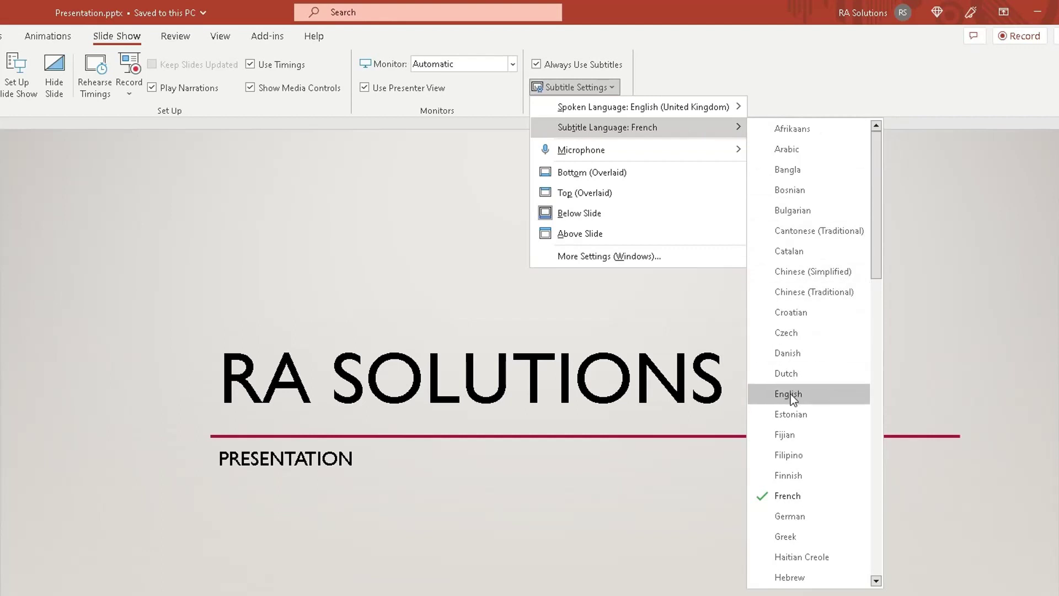
Make English the subtitle language, matching the spoken language, and dismiss the menu.
{"action": "left_click", "coordinate": [791, 394]}
{"action": "left_click", "coordinate": [611, 88]}
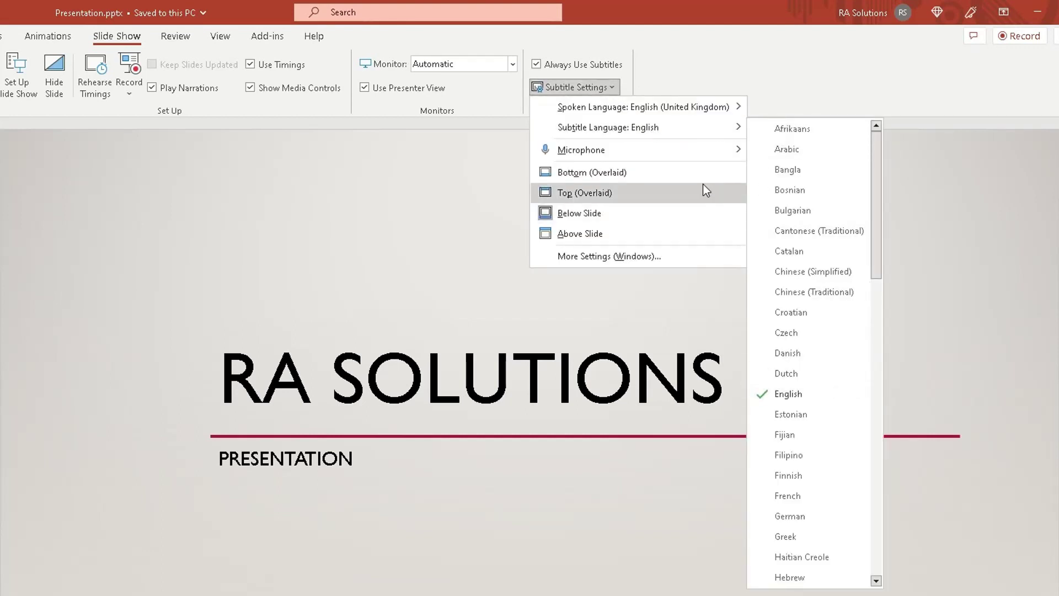
{"action": "left_click", "coordinate": [546, 68]}
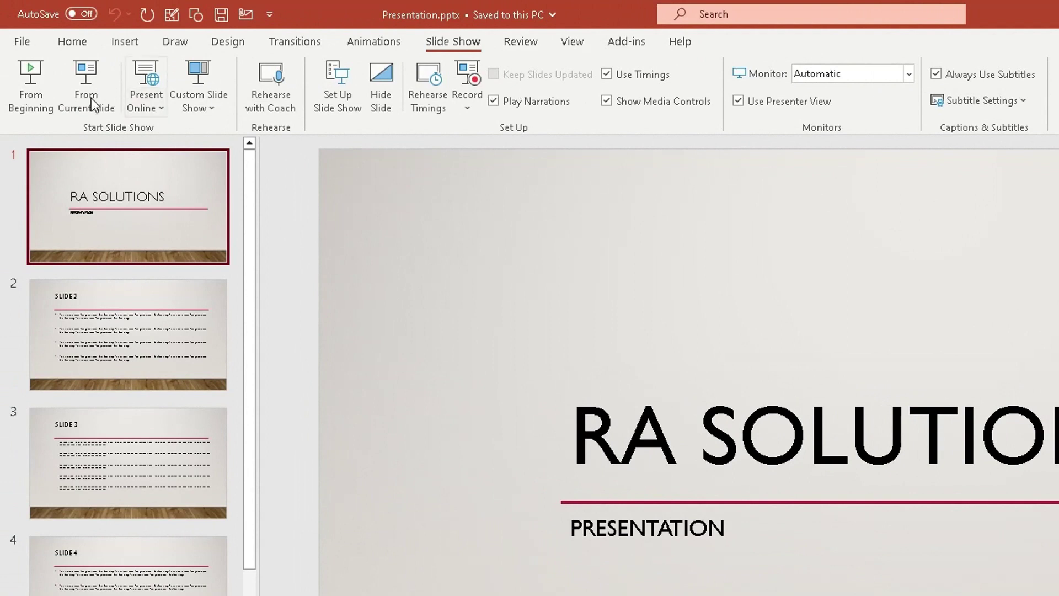
Run the slide show from the beginning with live subtitles beneath the slide.
{"action": "left_click", "coordinate": [21, 95]}
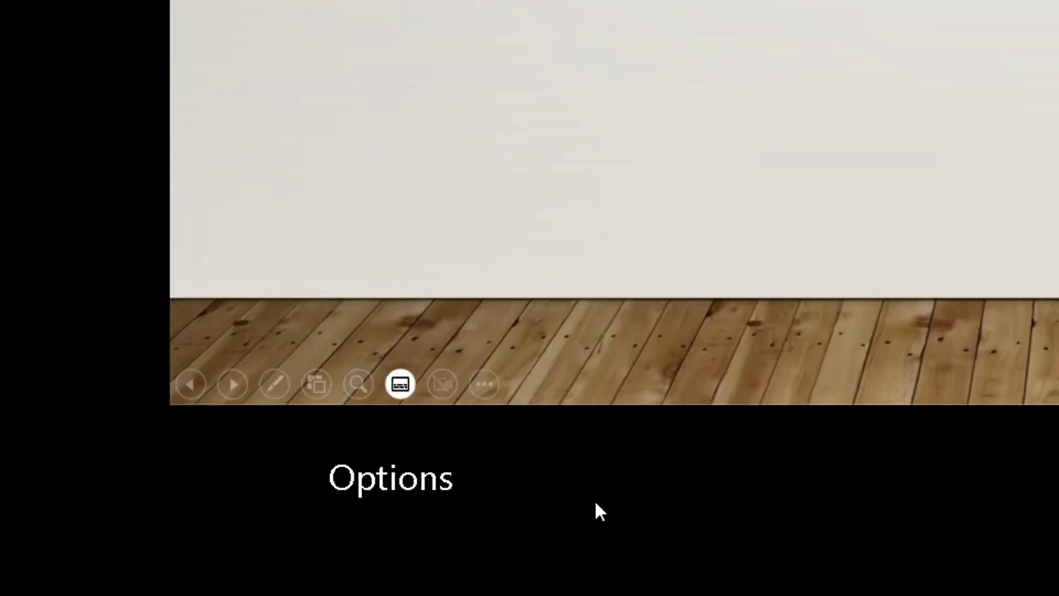
Reposition the live subtitles to Bottom (Overlaid) from the slide show options.
{"action": "left_click", "coordinate": [485, 384]}
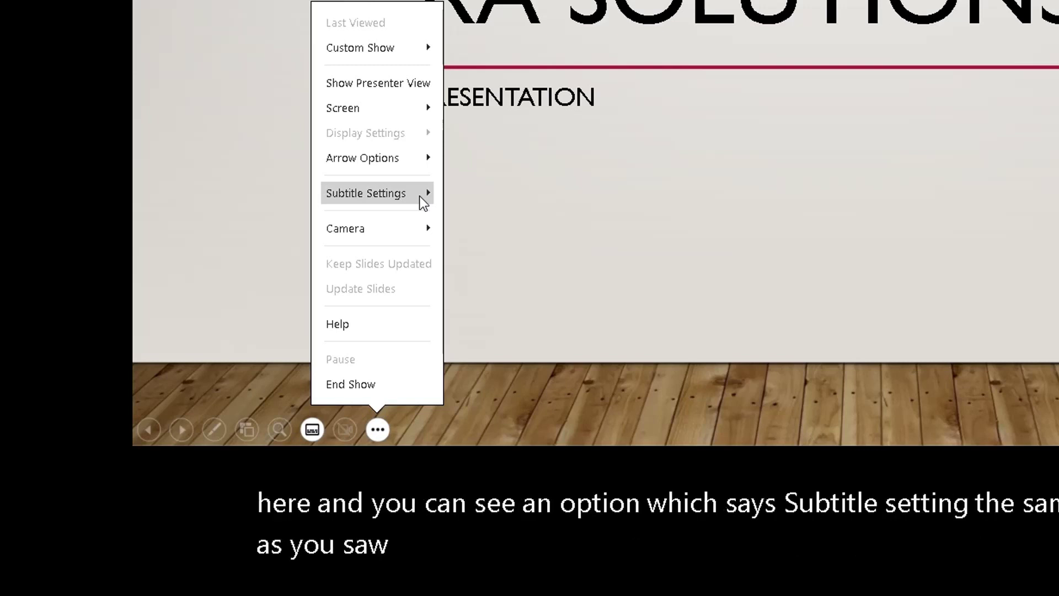
{"action": "left_click", "coordinate": [423, 199]}
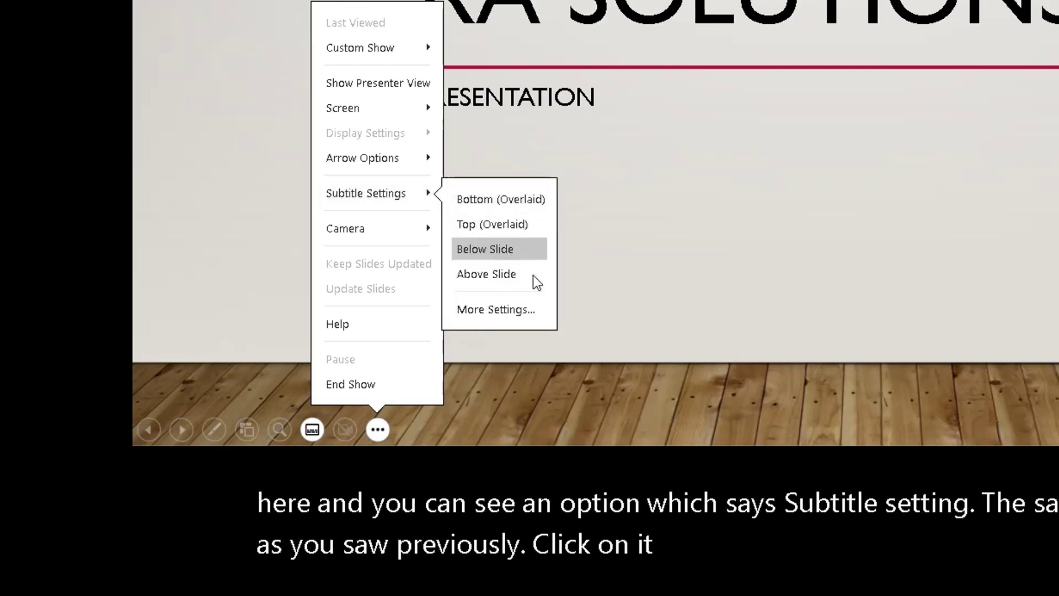
{"action": "mouse_move", "coordinate": [366, 192]}
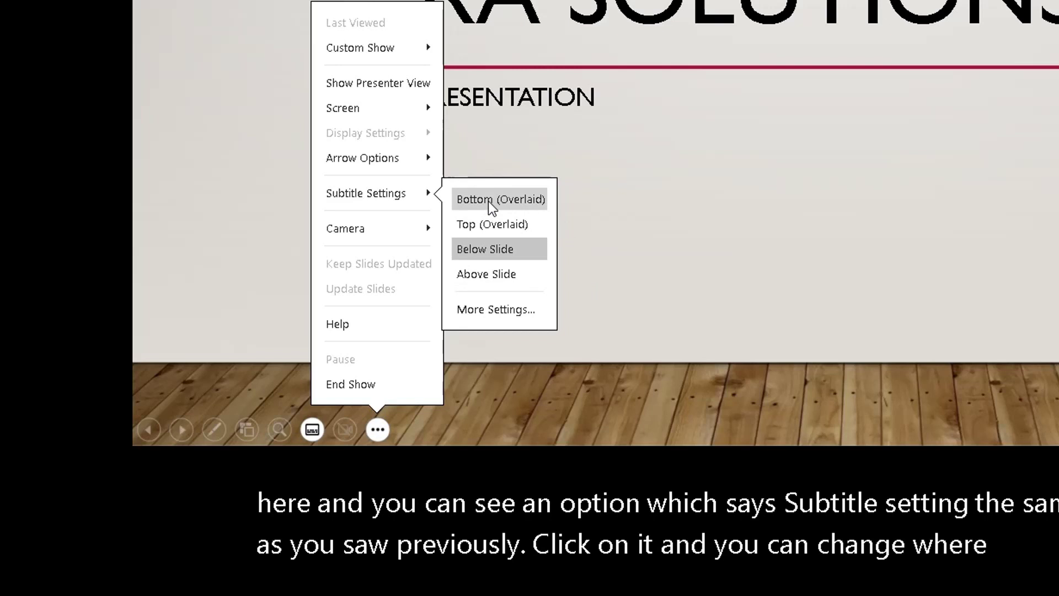
{"action": "left_click", "coordinate": [506, 199]}
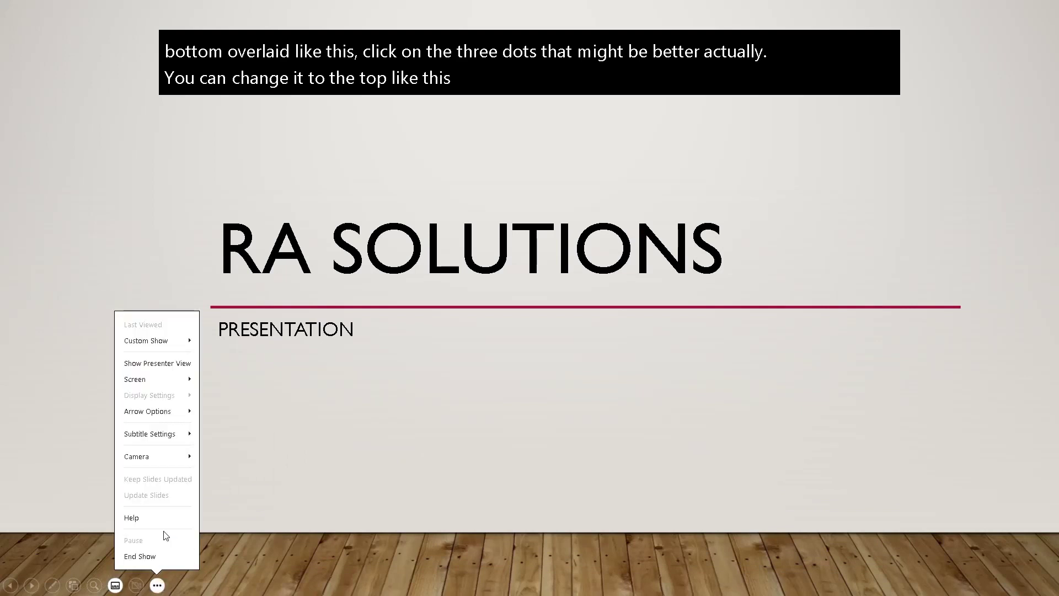
Move the subtitles above the slide and reopen the slide show options.
{"action": "left_click", "coordinate": [170, 436]}
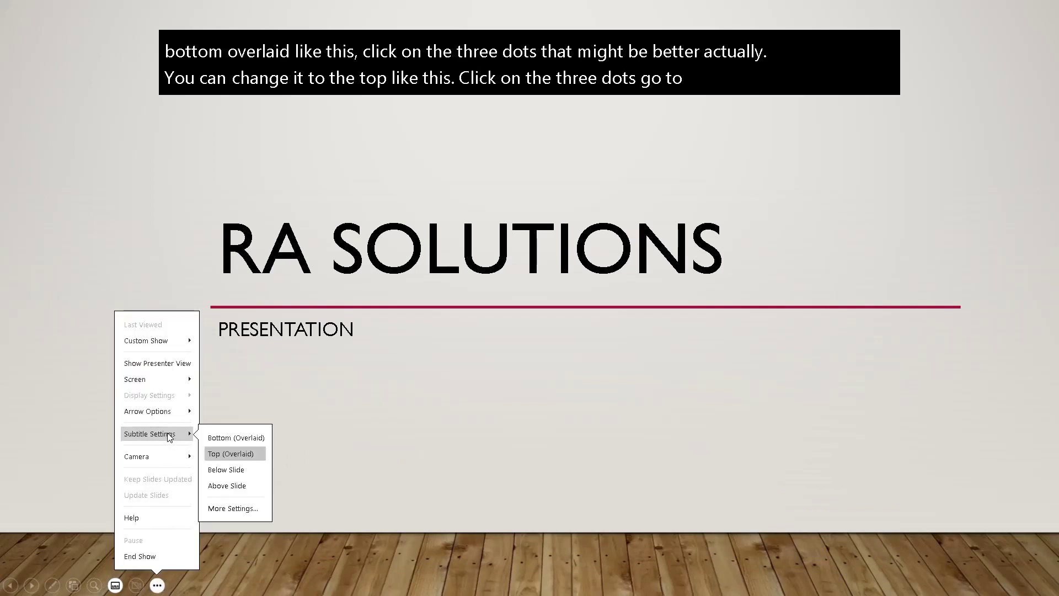
{"action": "left_click", "coordinate": [222, 487]}
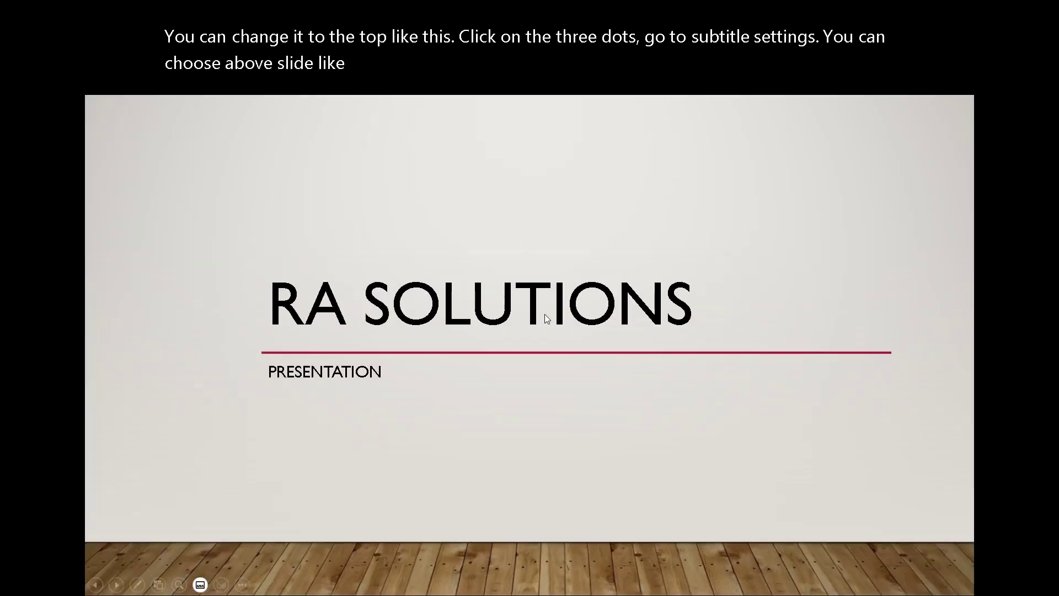
{"action": "left_click", "coordinate": [242, 585]}
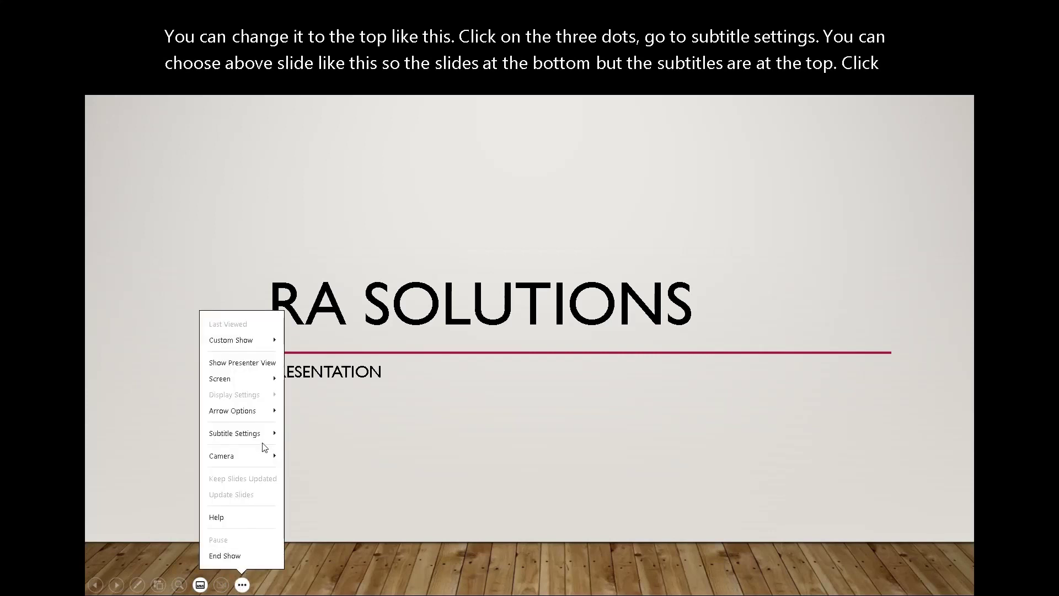
In Captions & Subtitles, set the subtitle language to French to translate the narration.
{"action": "mouse_move", "coordinate": [234, 433]}
{"action": "left_click", "coordinate": [328, 510]}
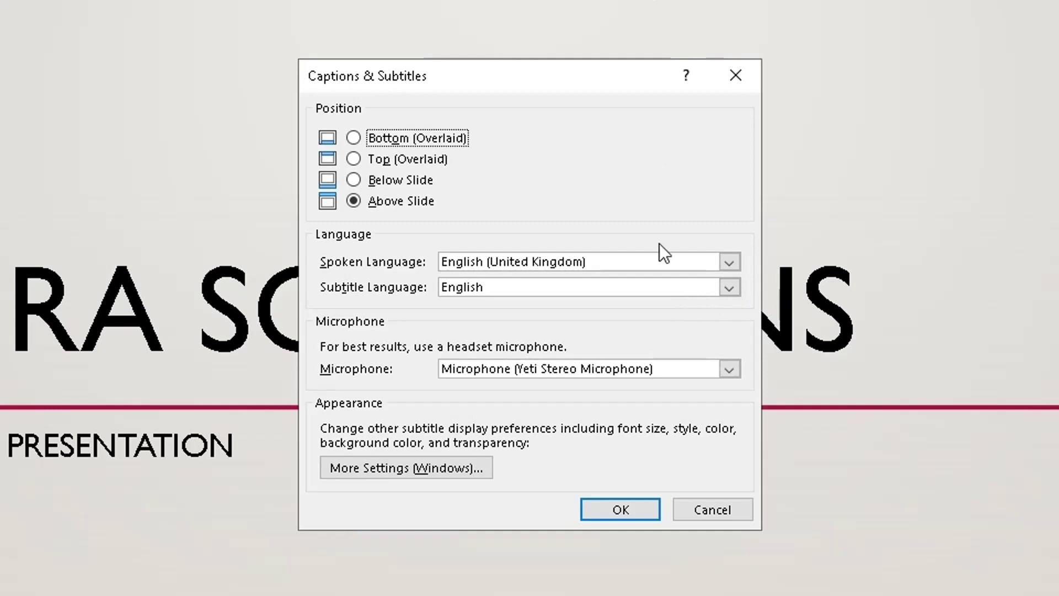
{"action": "left_click", "coordinate": [729, 289]}
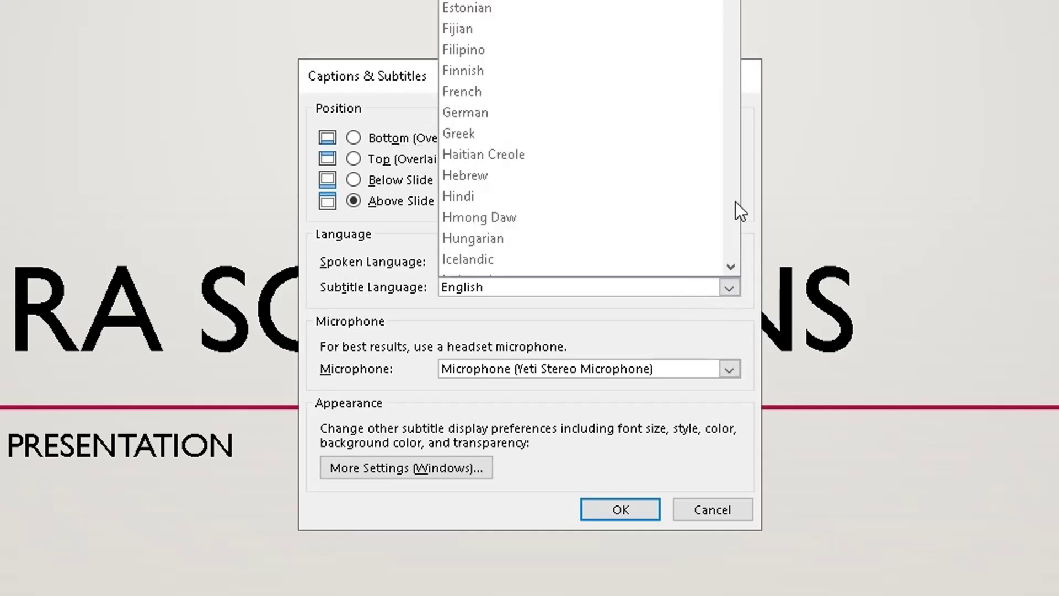
{"action": "left_click", "coordinate": [617, 93]}
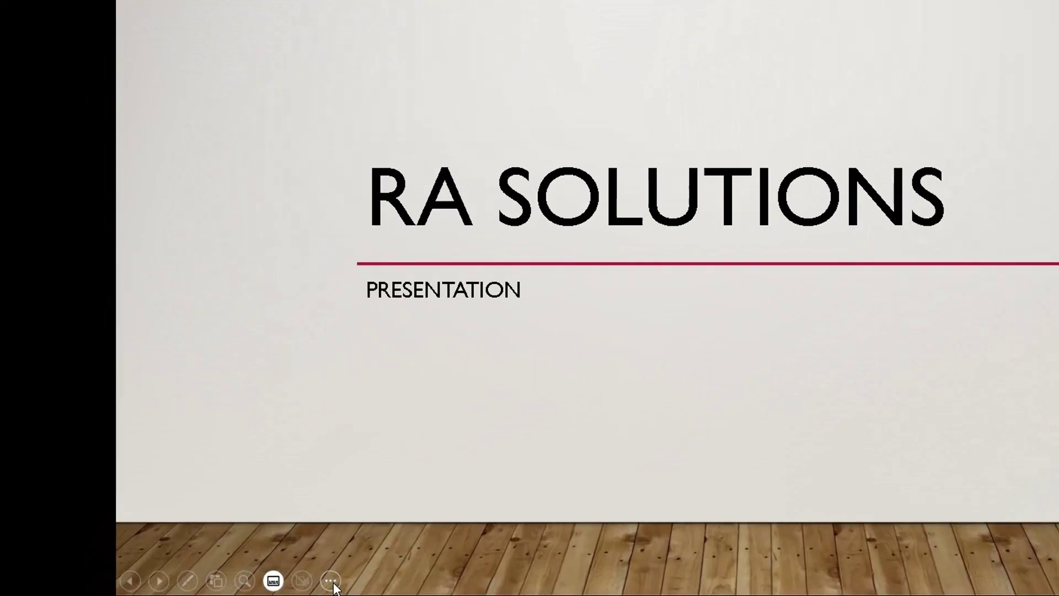
Change the subtitle language to Arabic via More Settings while the show runs.
{"action": "left_click", "coordinate": [242, 584]}
{"action": "mouse_move", "coordinate": [470, 271]}
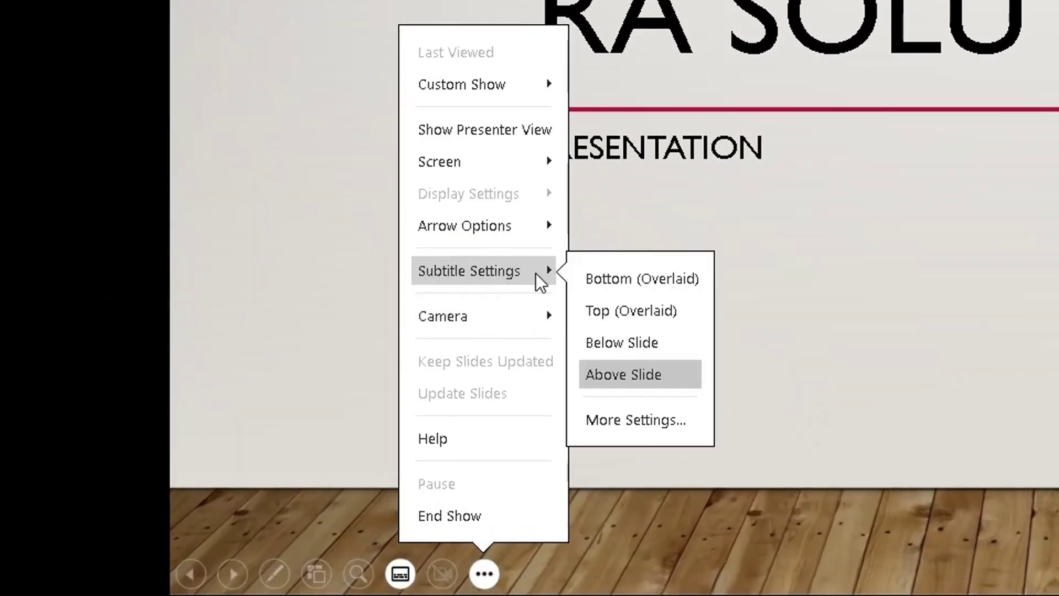
{"action": "left_click", "coordinate": [640, 416]}
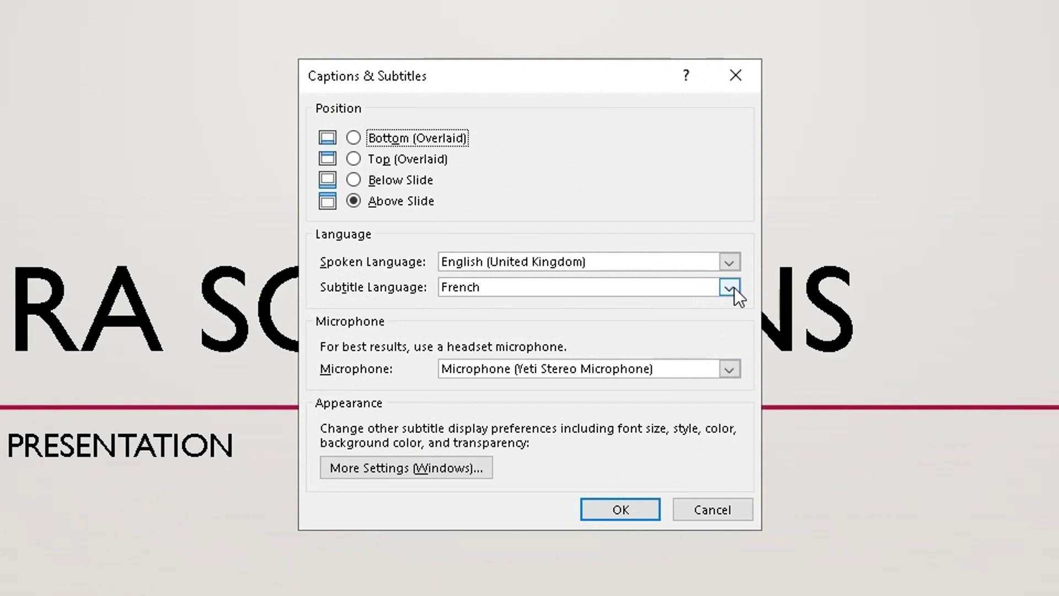
{"action": "left_click", "coordinate": [735, 287]}
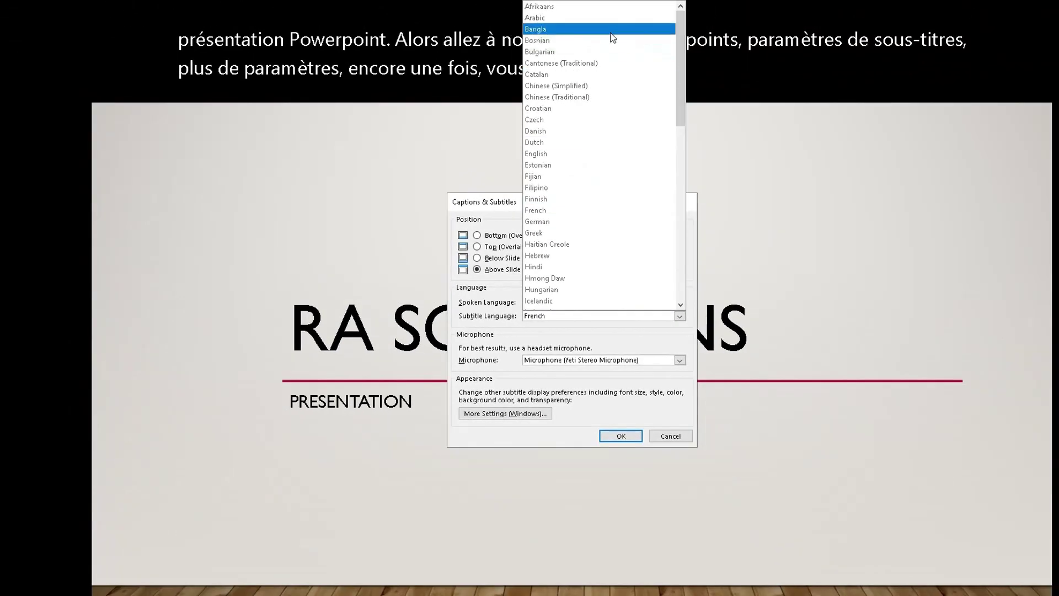
{"action": "left_click", "coordinate": [610, 20]}
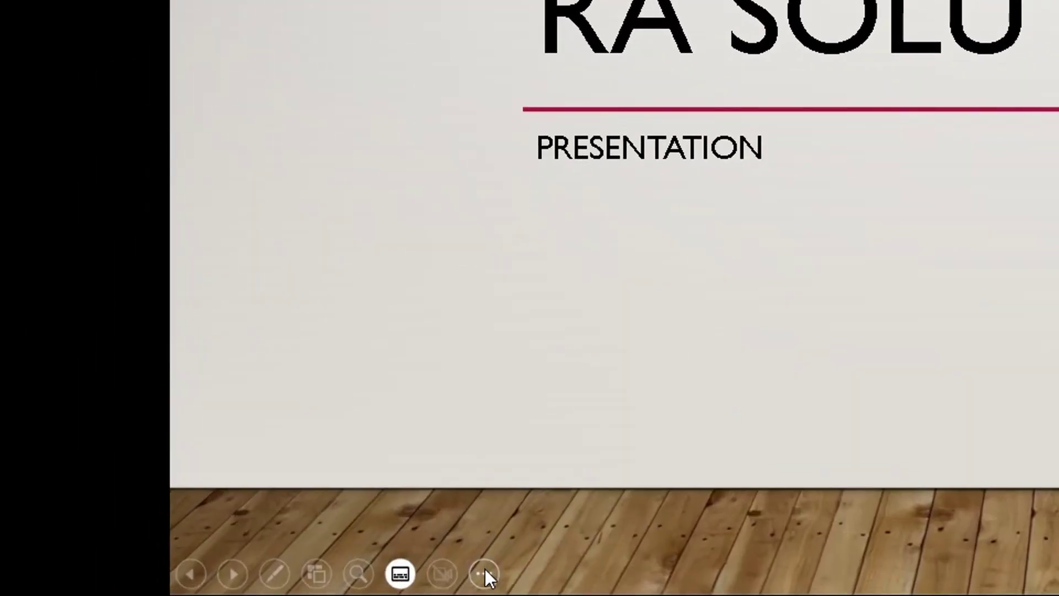
Change the subtitle language to Hindi in the Captions & Subtitles settings.
{"action": "left_click", "coordinate": [485, 574]}
{"action": "mouse_move", "coordinate": [470, 271]}
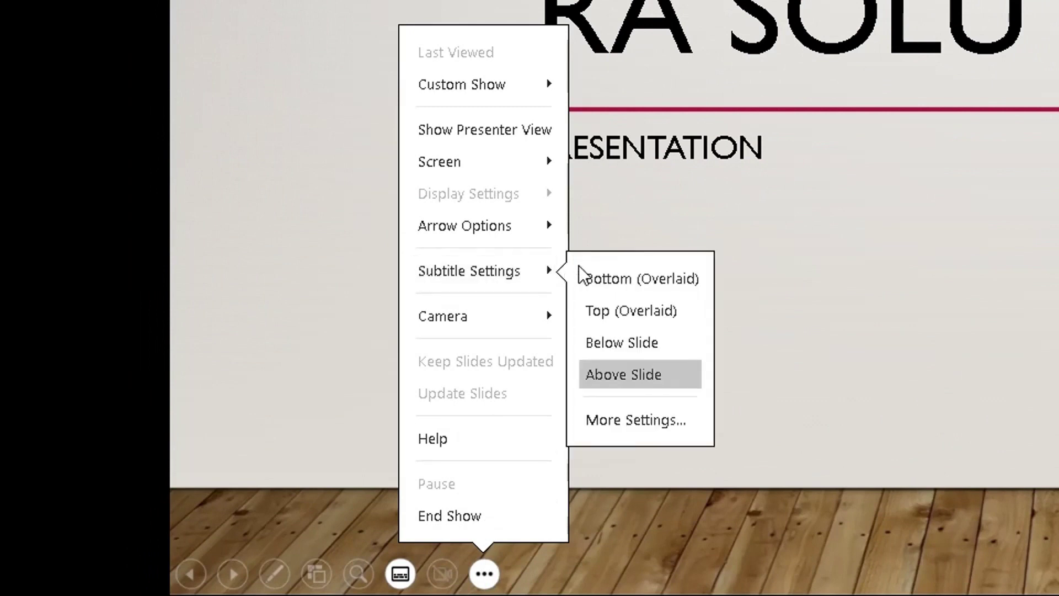
{"action": "left_click", "coordinate": [636, 426]}
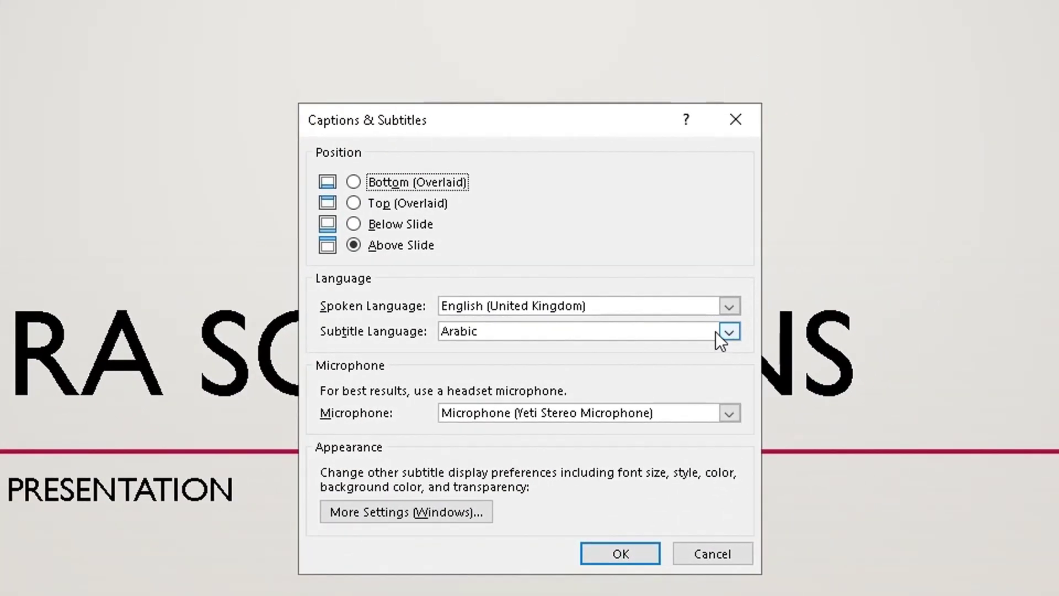
{"action": "left_click", "coordinate": [902, 219]}
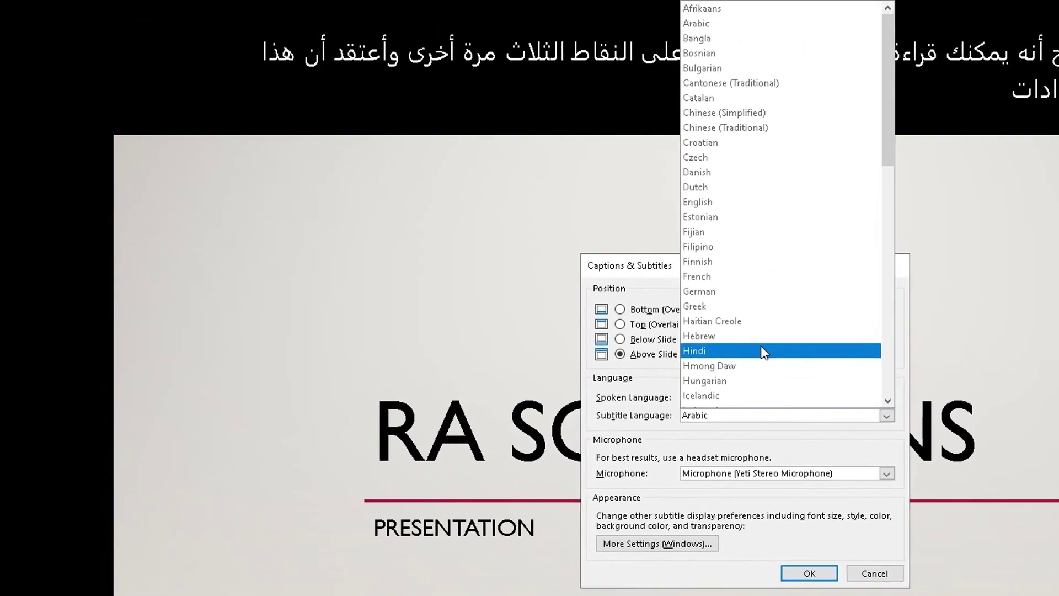
{"action": "left_click", "coordinate": [761, 349]}
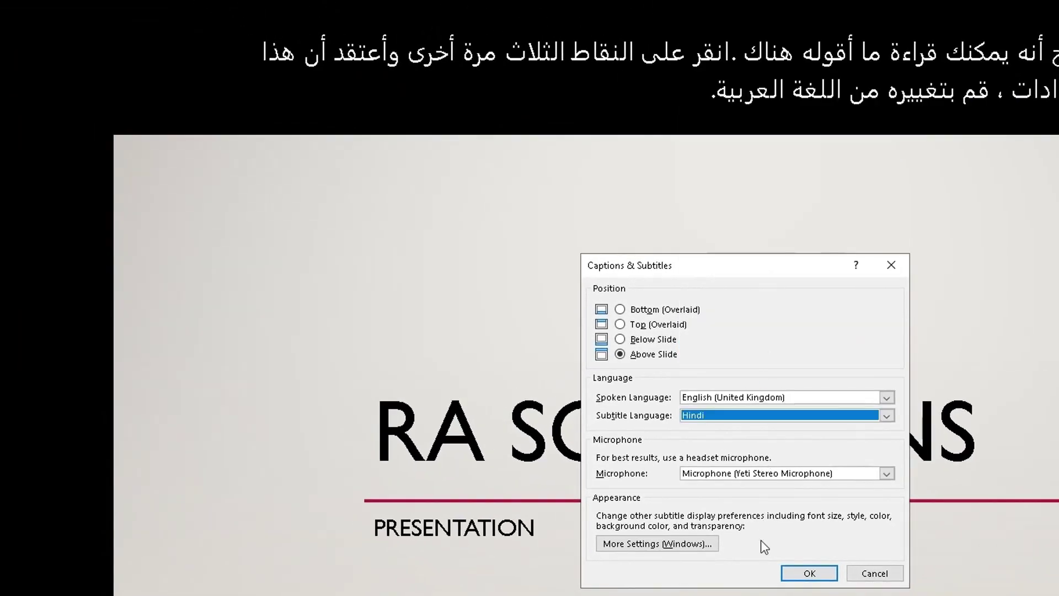